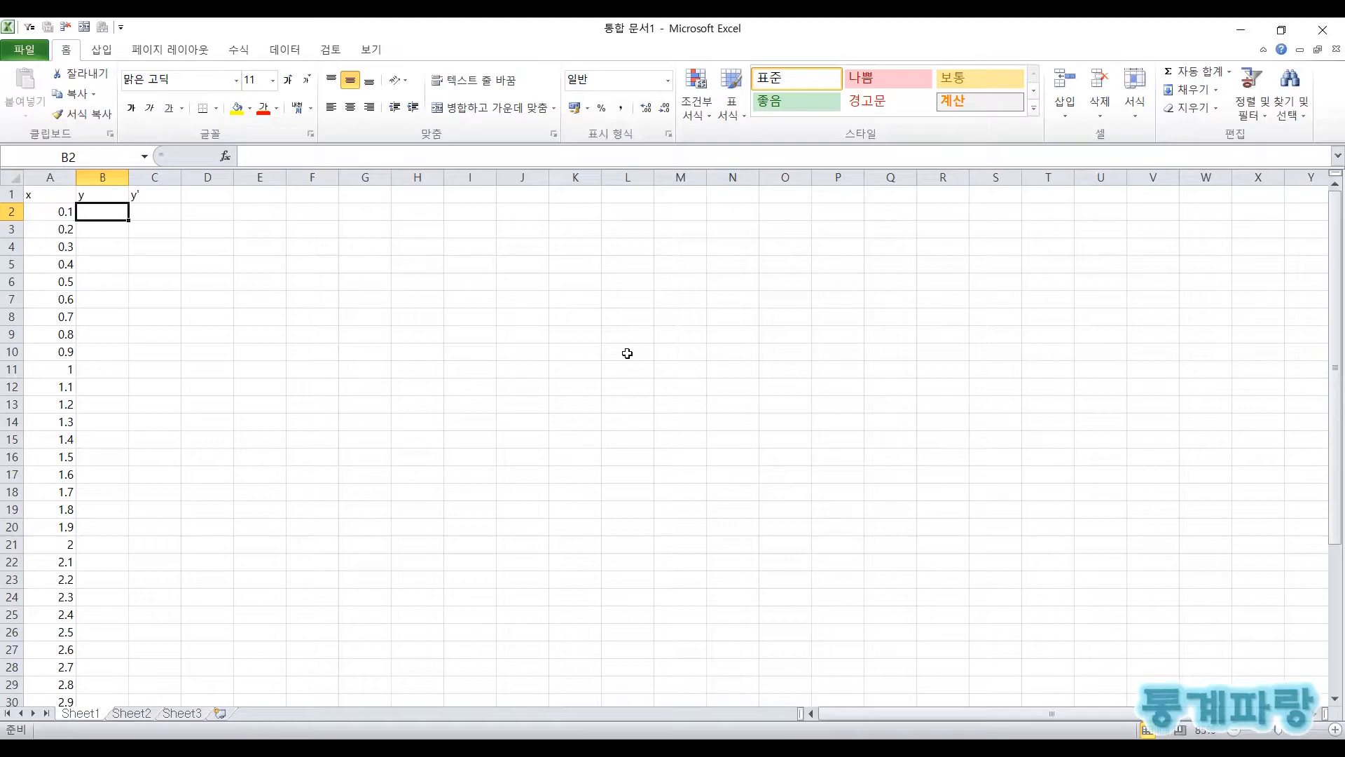
# Enter the function labels log(10)(x) in cell D1 and ln(e)(x) in cell D2
pyautogui.press('Right')
pyautogui.press('Right')
pyautogui.press('Up')
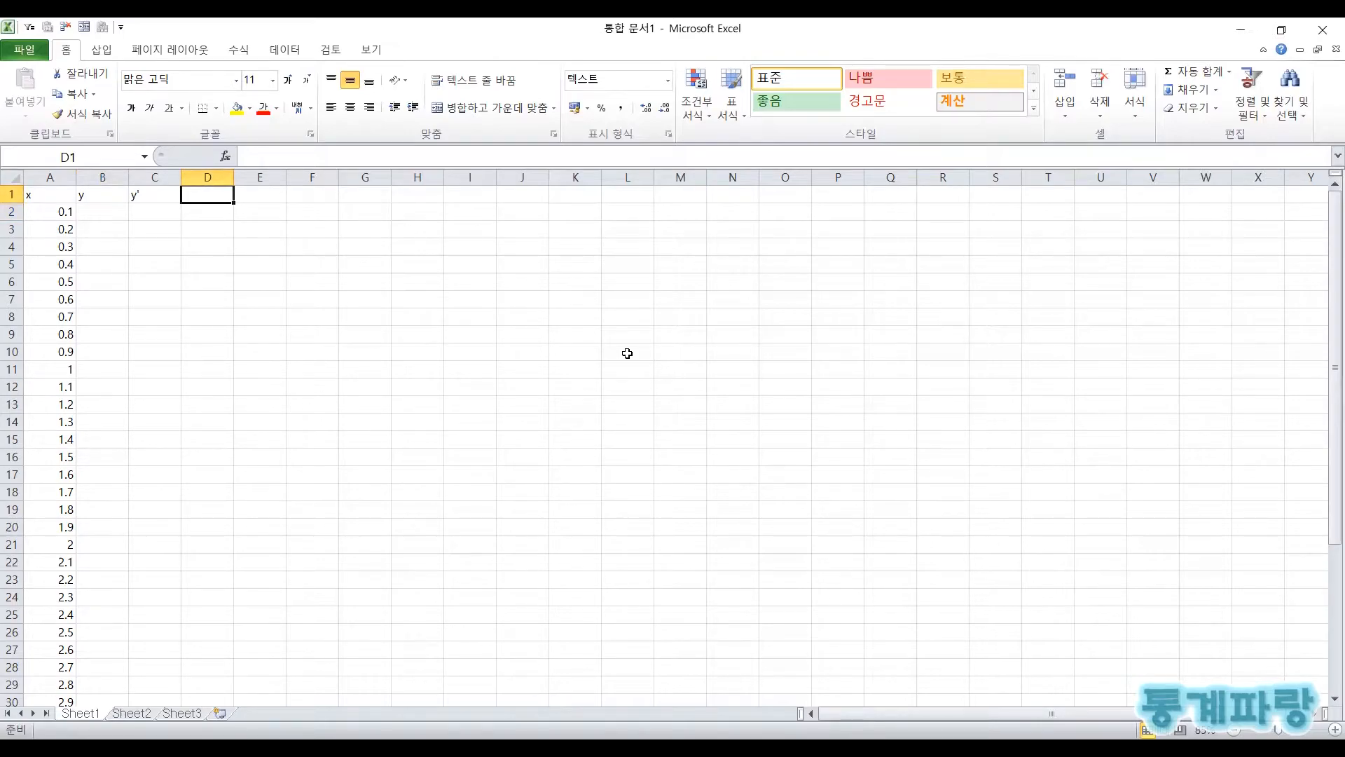
pyautogui.write('log')
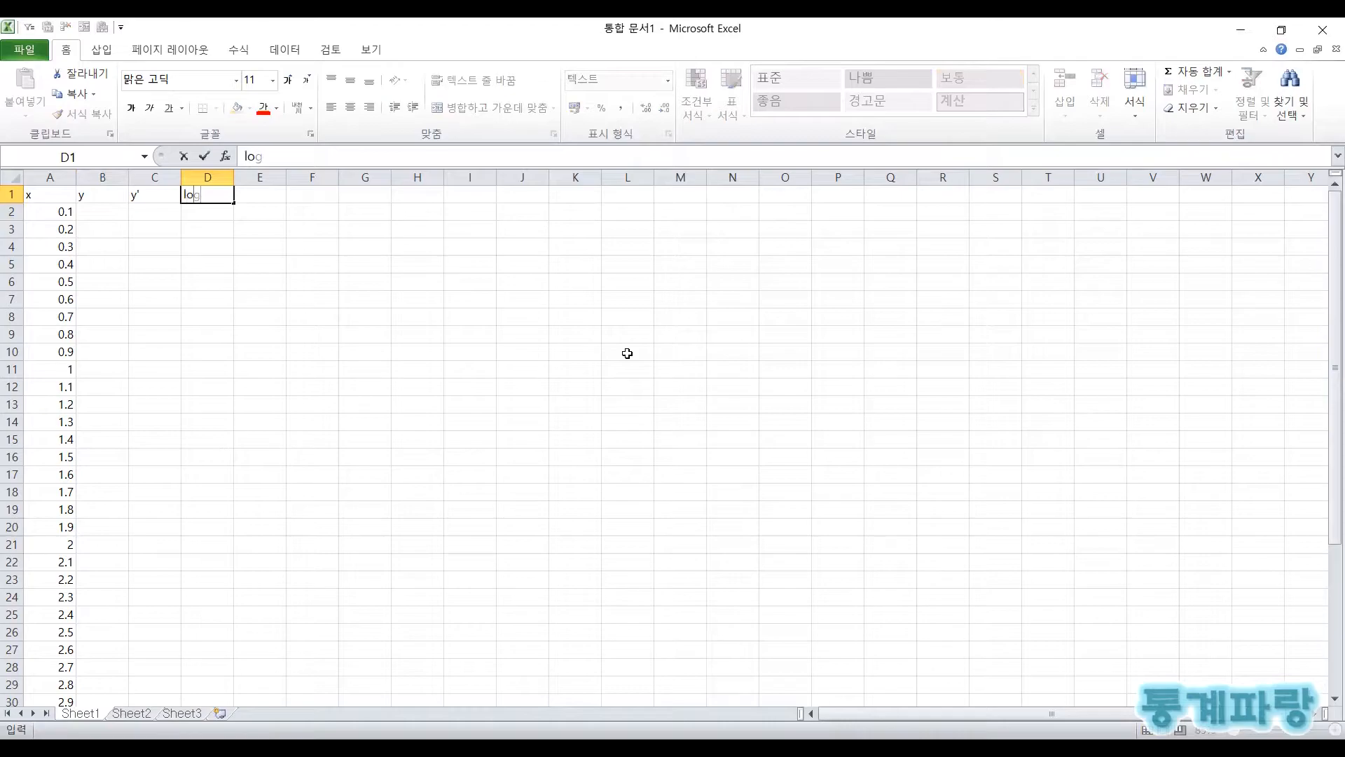
pyautogui.write('(10)(x)')
pyautogui.press('Return')
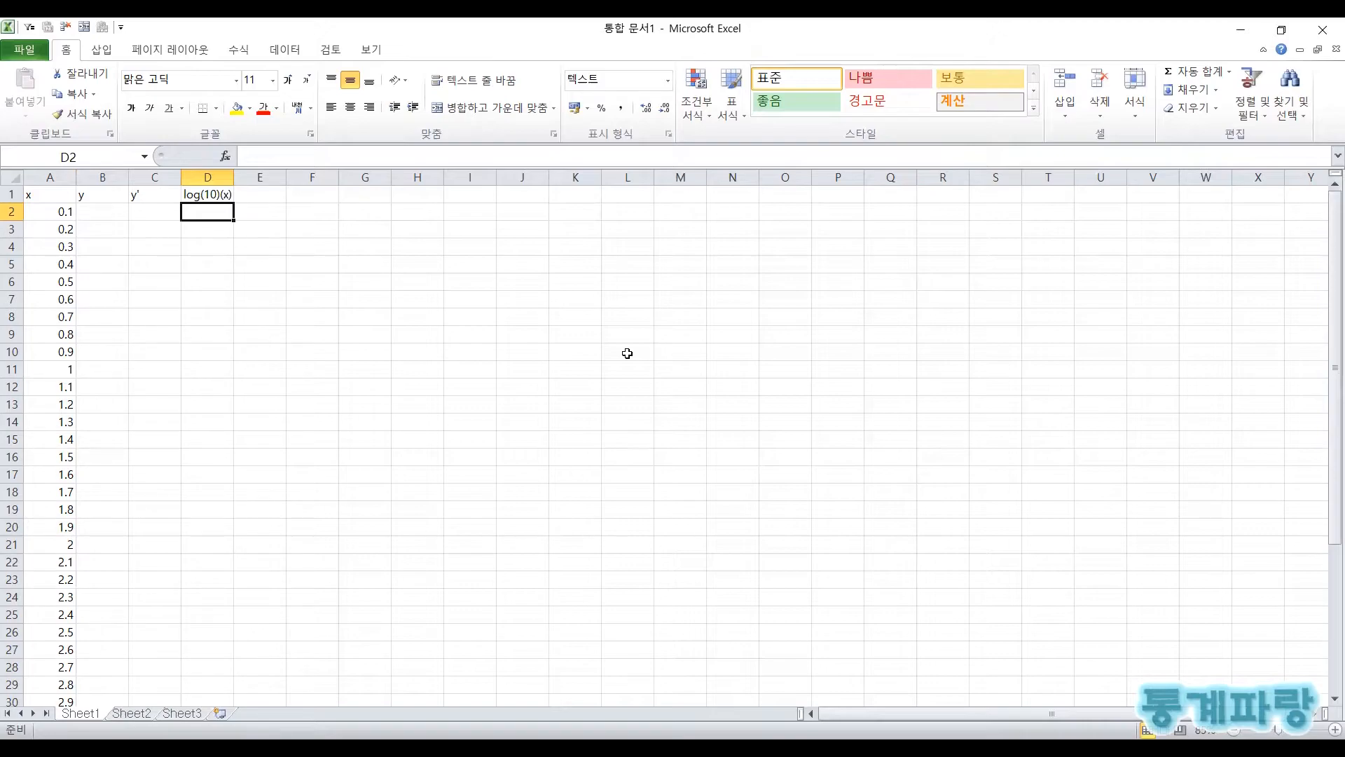
pyautogui.write('ln')
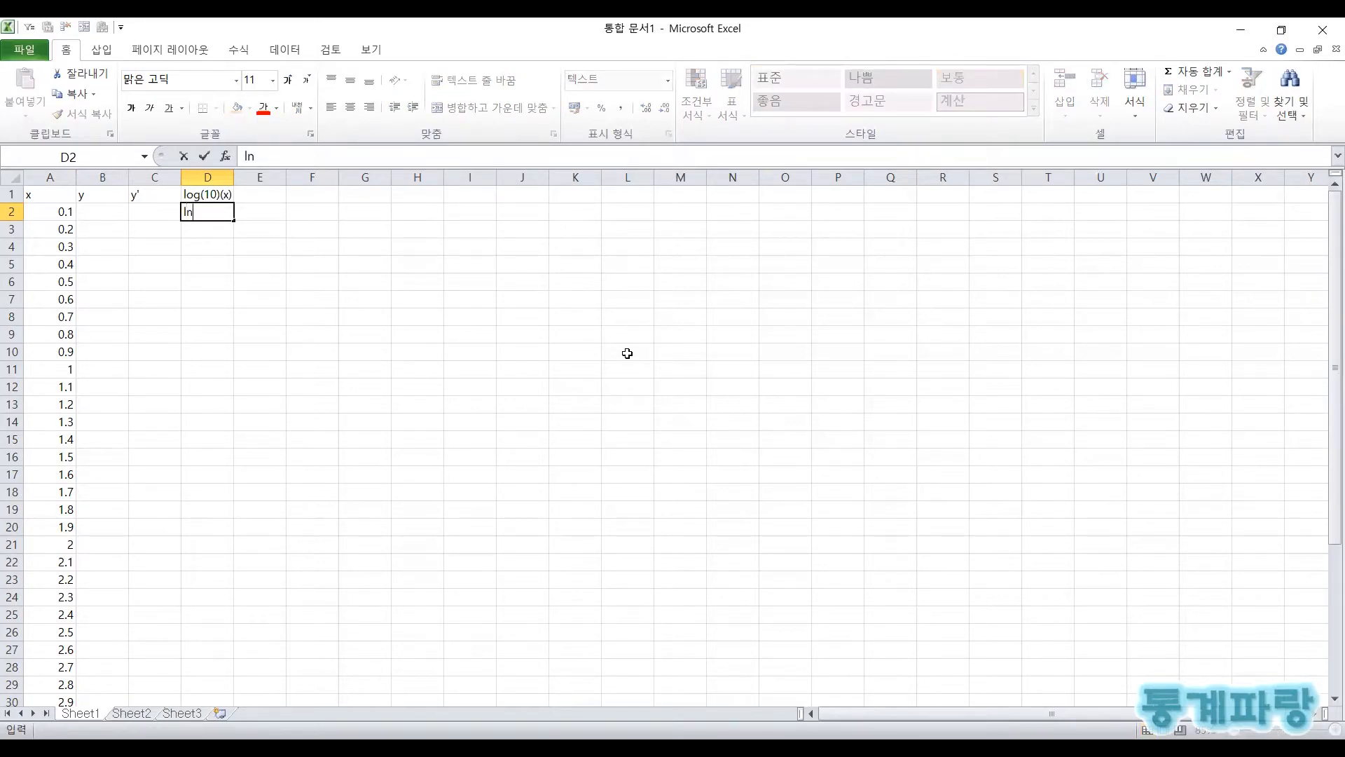
pyautogui.write('(e)')
pyautogui.write('(x)')
pyautogui.press('Return')
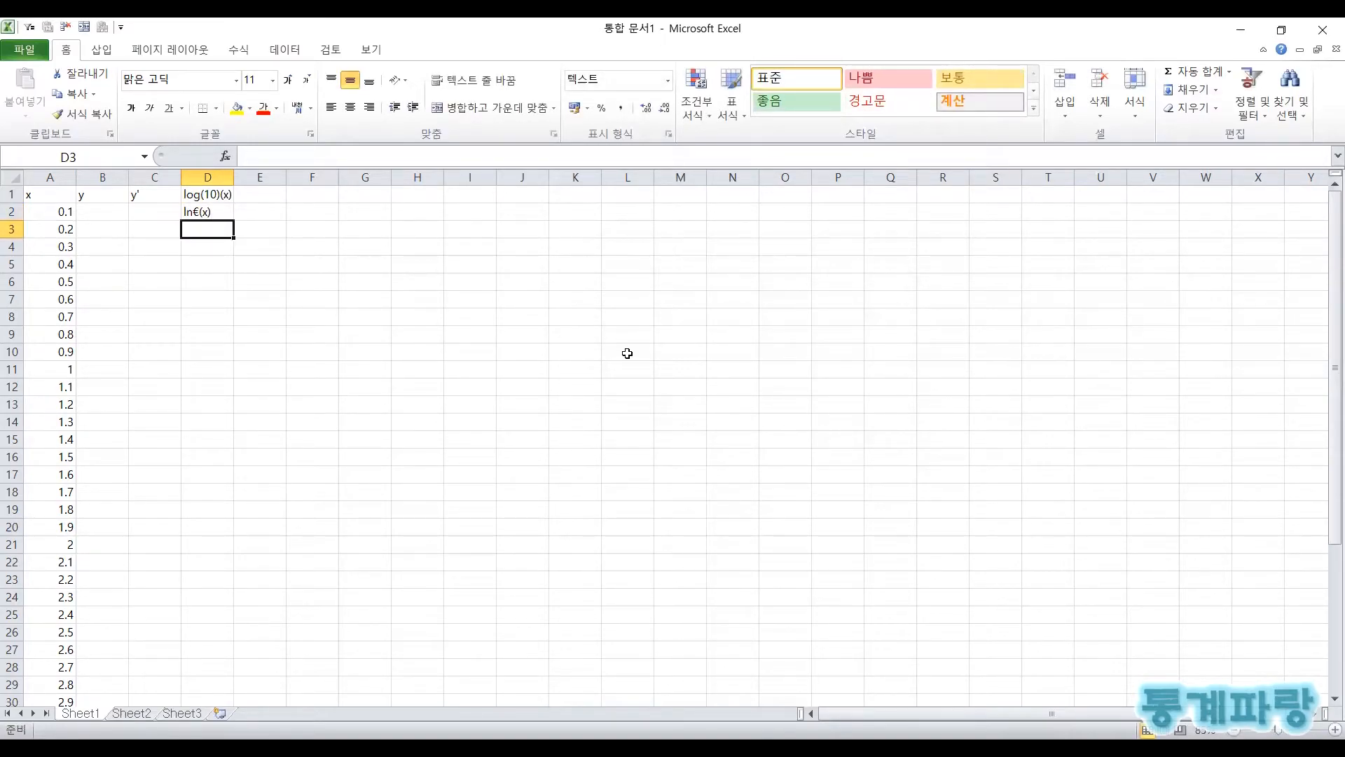
# Enter the derivative label 1/x in cell E2, beside the natural logarithm label
pyautogui.press('Right')
pyautogui.press('Up')
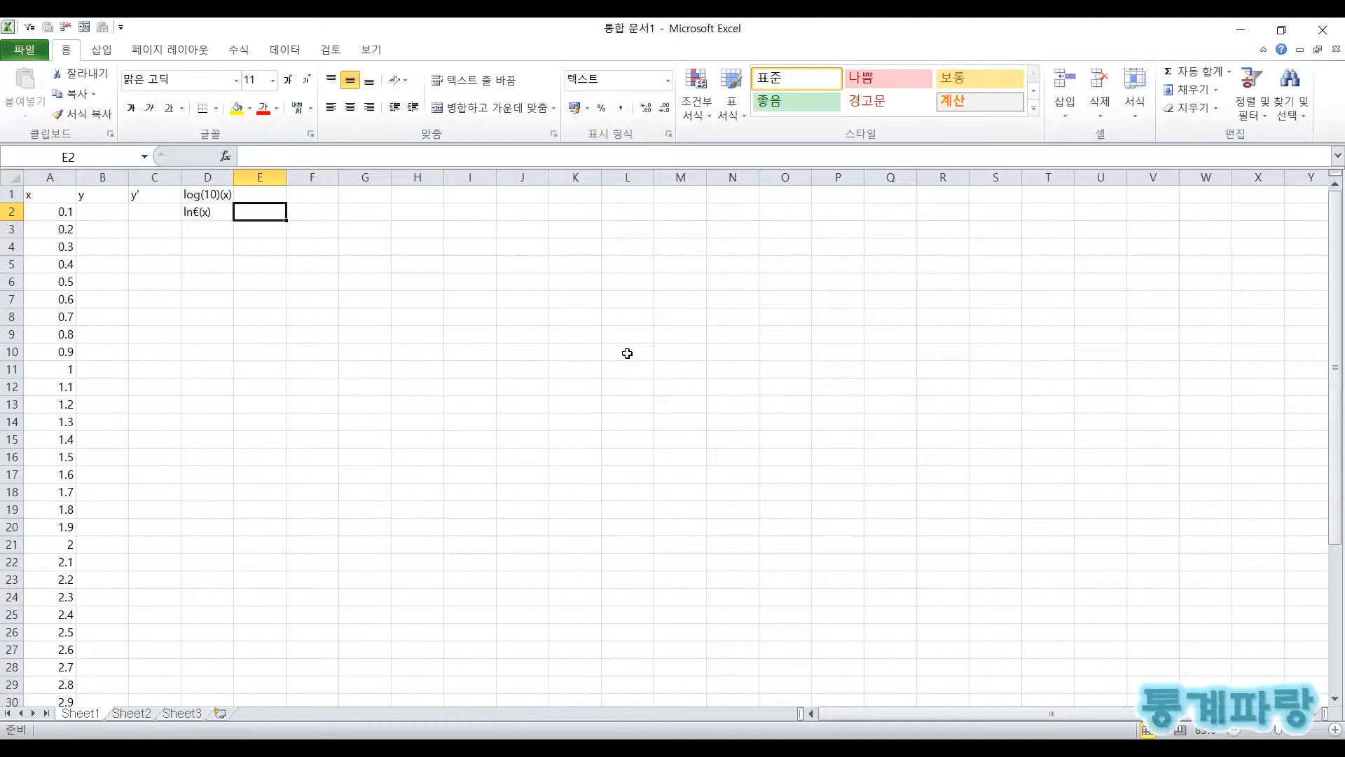
pyautogui.write('1/x')
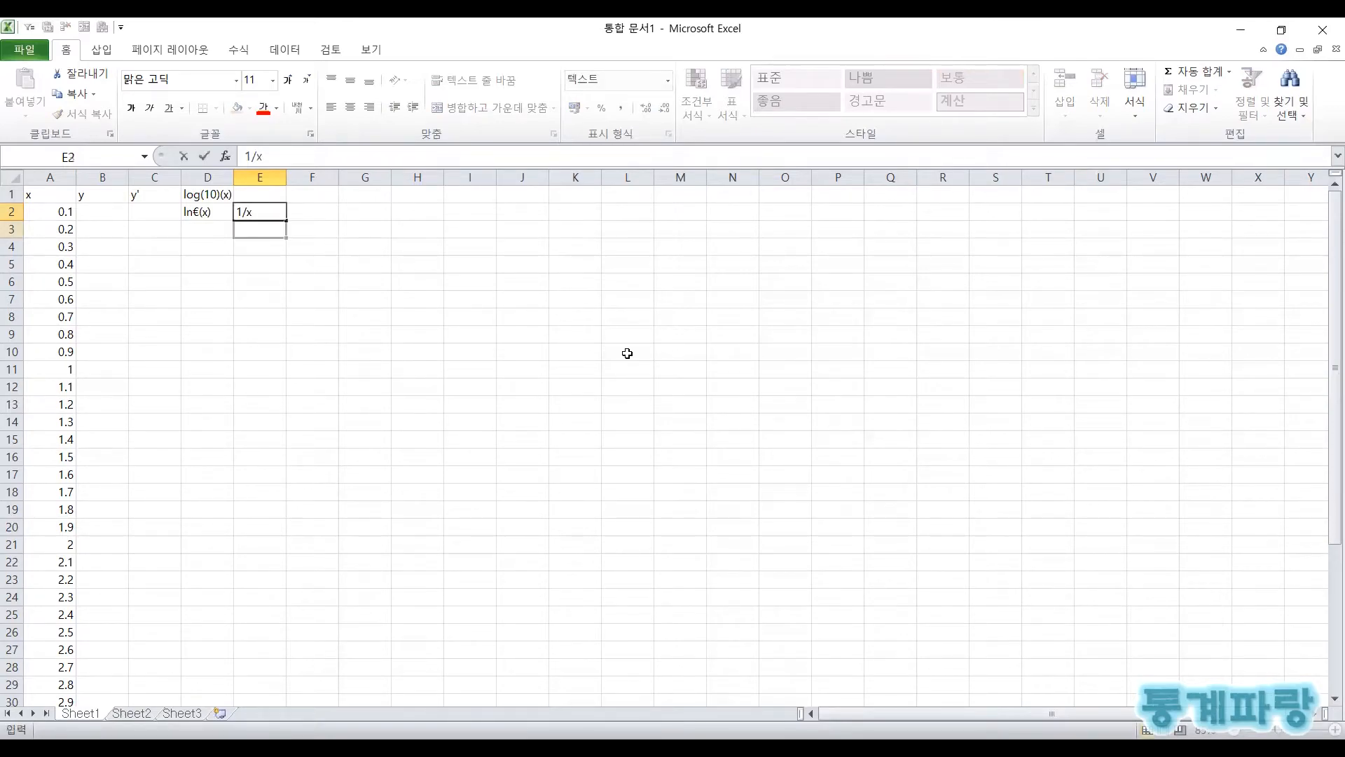
pyautogui.press('Return')
pyautogui.press('Left')
pyautogui.press('Up')
pyautogui.press('Right')
pyautogui.press('Left')
pyautogui.press('Down')
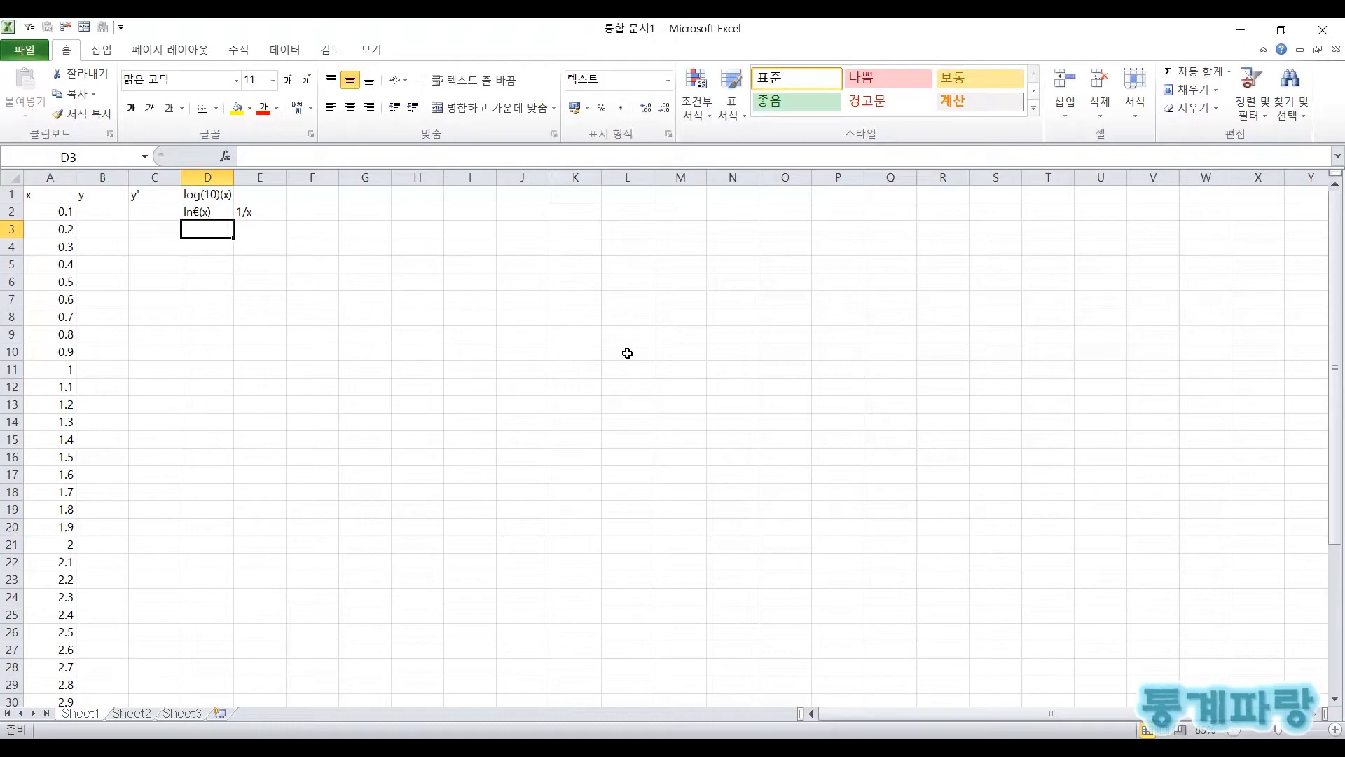
# Enter the formula =LN(A2) in cell B2 to calculate the first y value
pyautogui.press('Left')
pyautogui.press('Left')
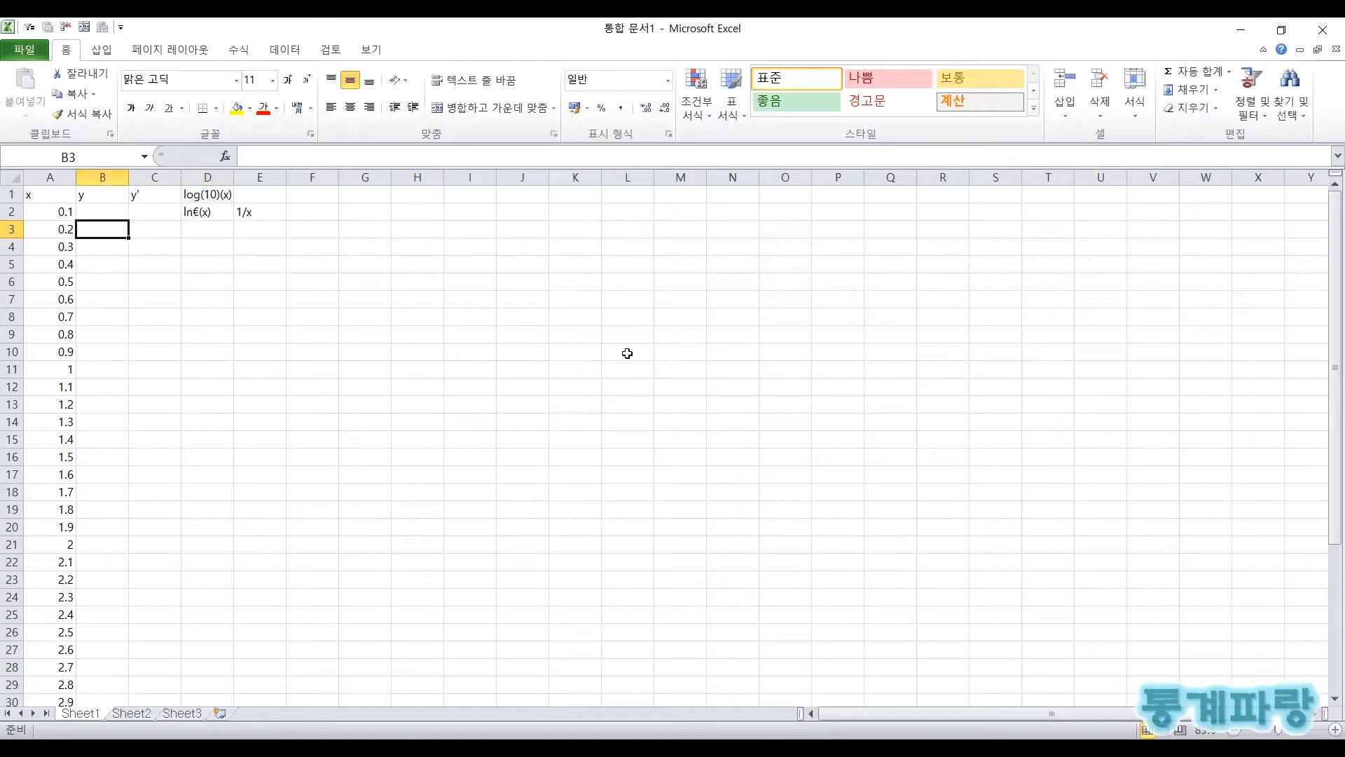
pyautogui.press('Up')
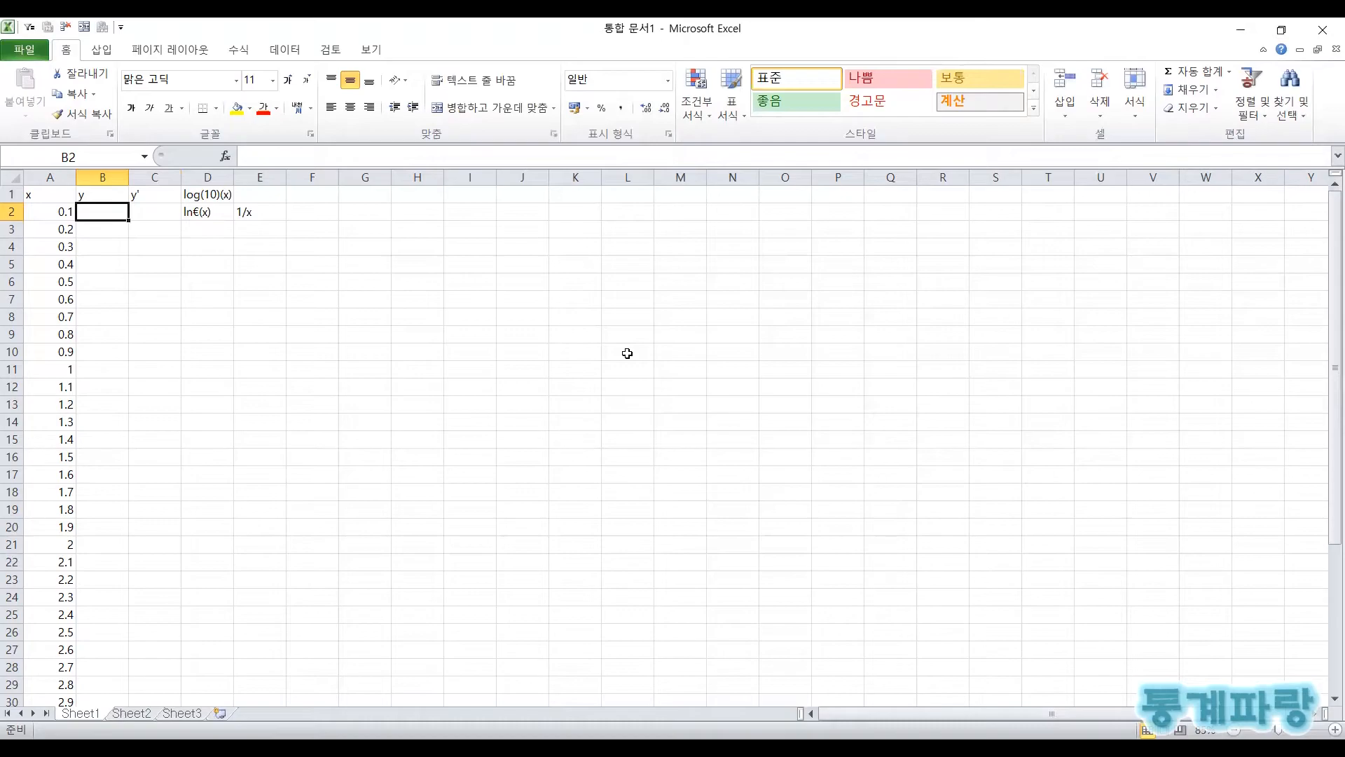
pyautogui.write('=l')
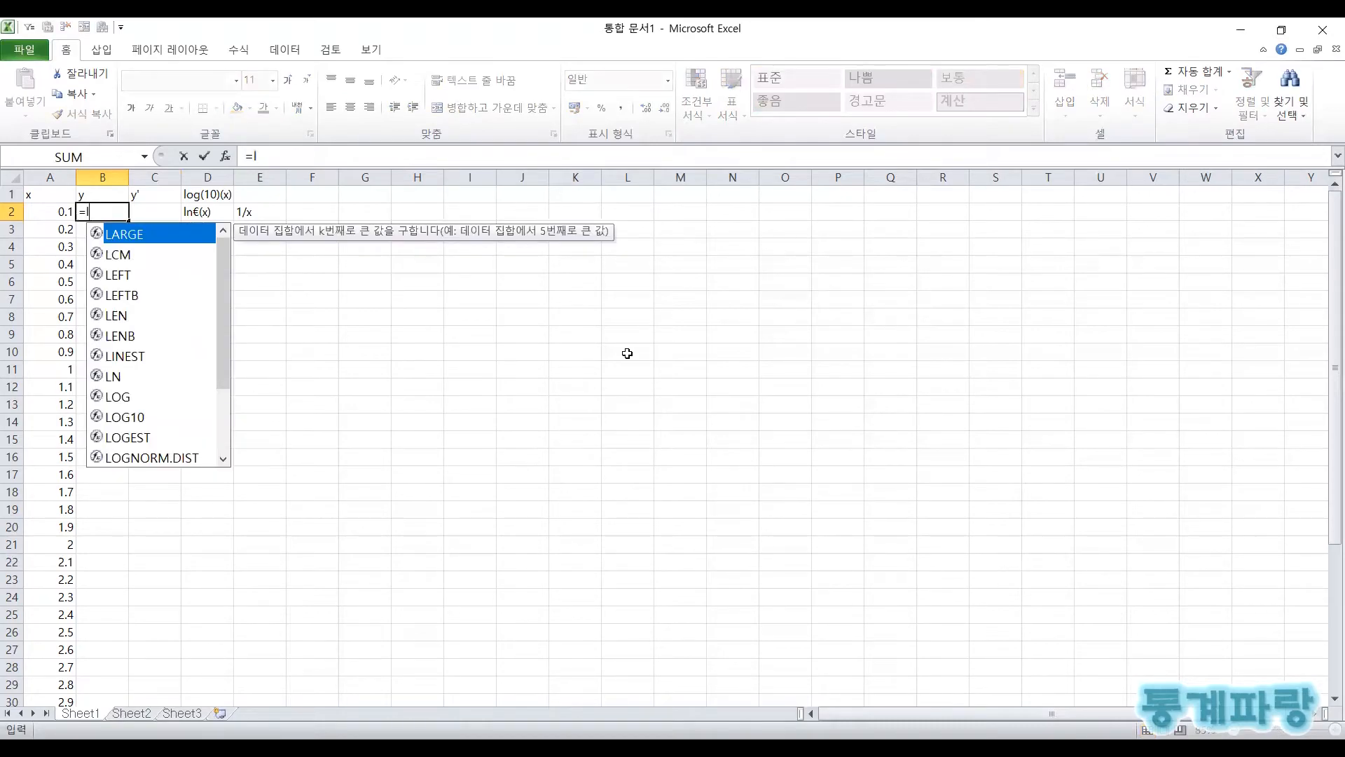
pyautogui.write('n')
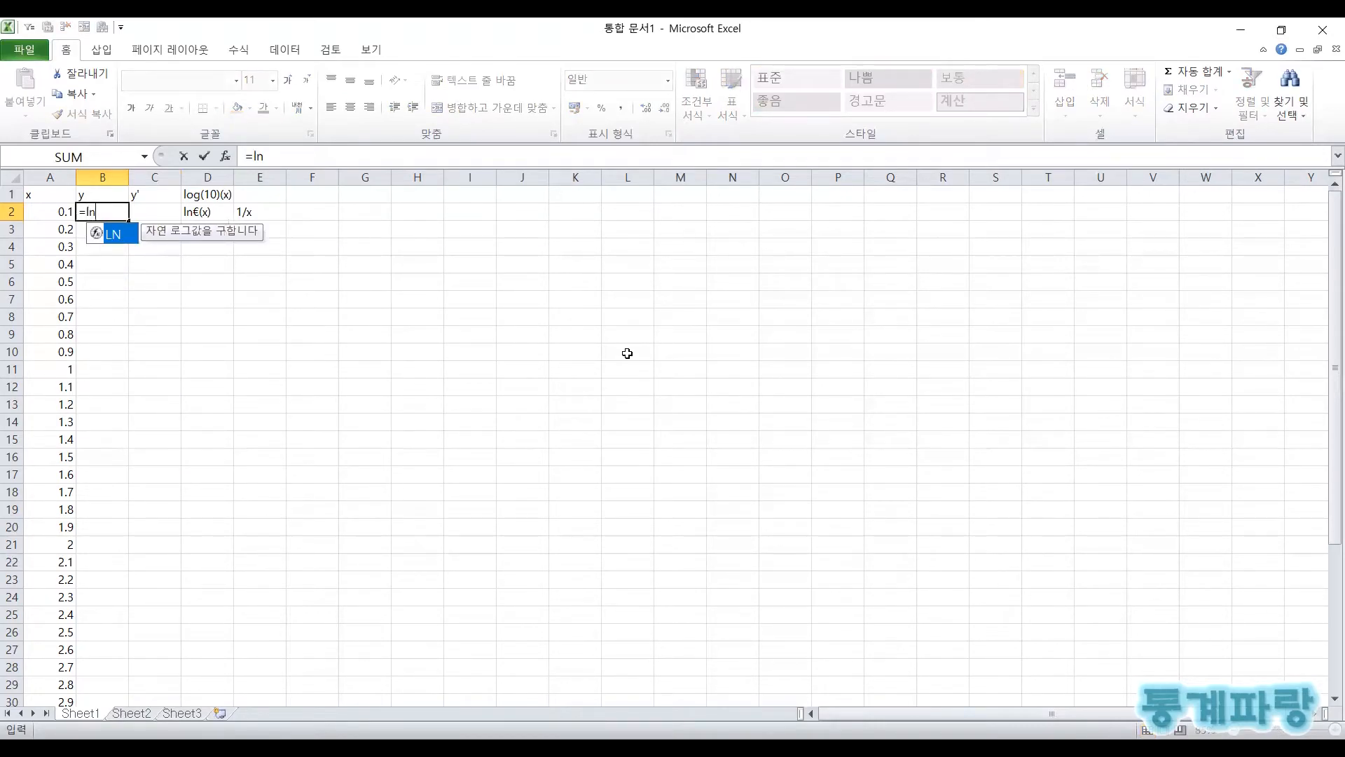
pyautogui.write('(')
pyautogui.press('Left')
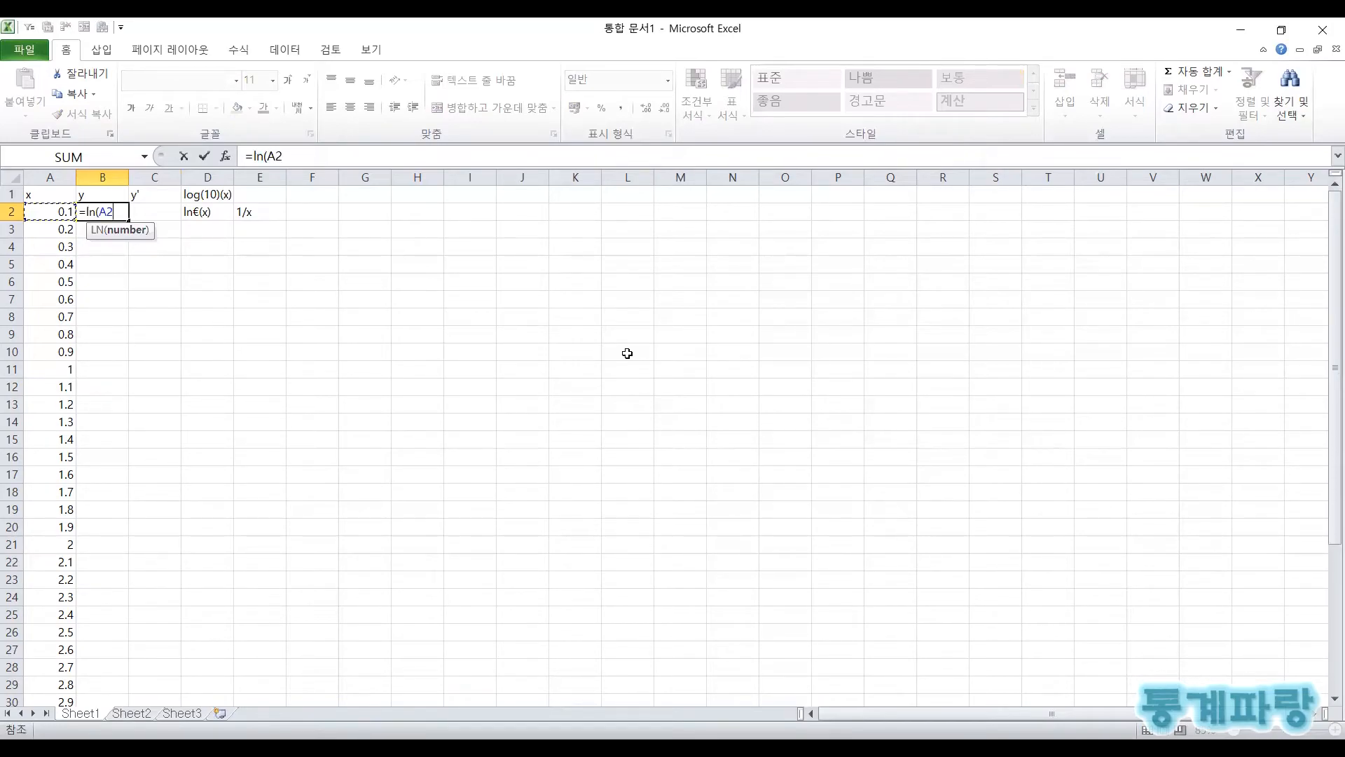
pyautogui.write(')')
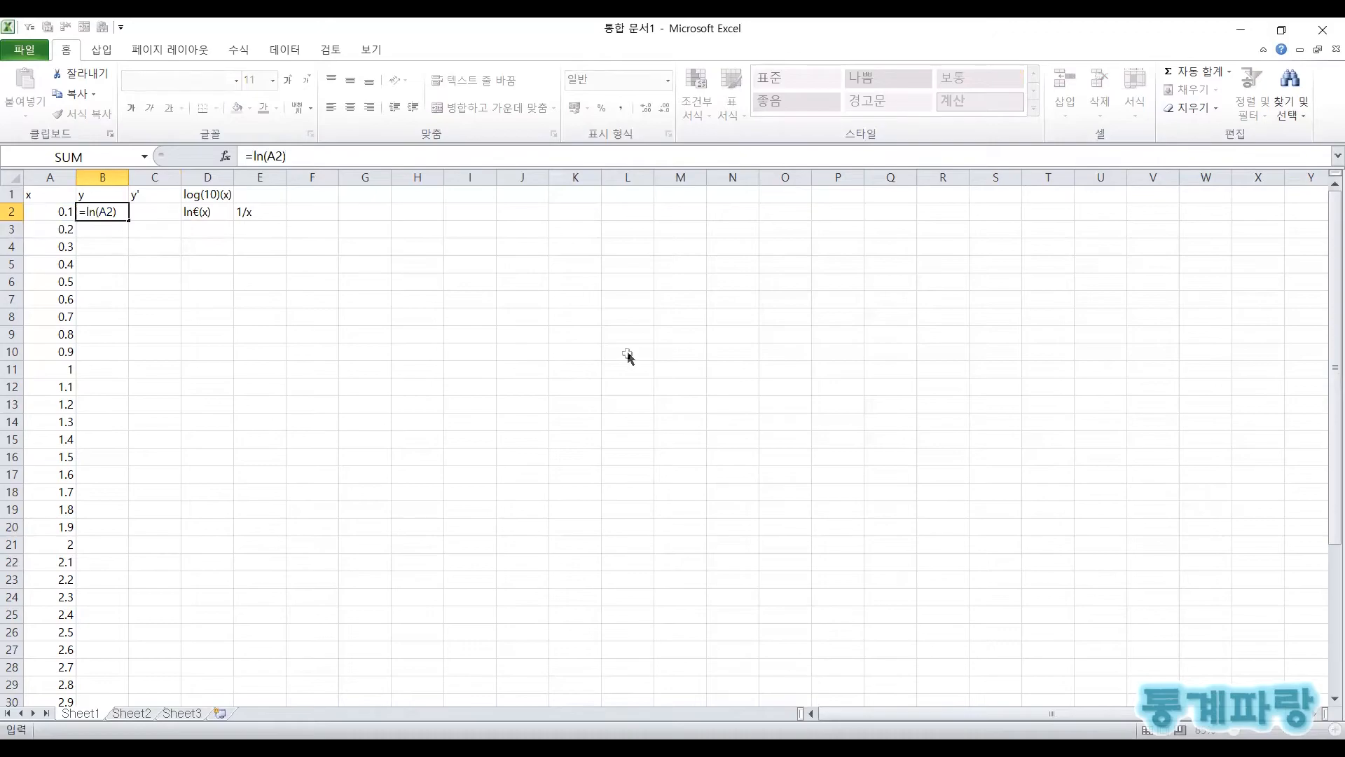
pyautogui.hotkey('ctrl', 'Return')
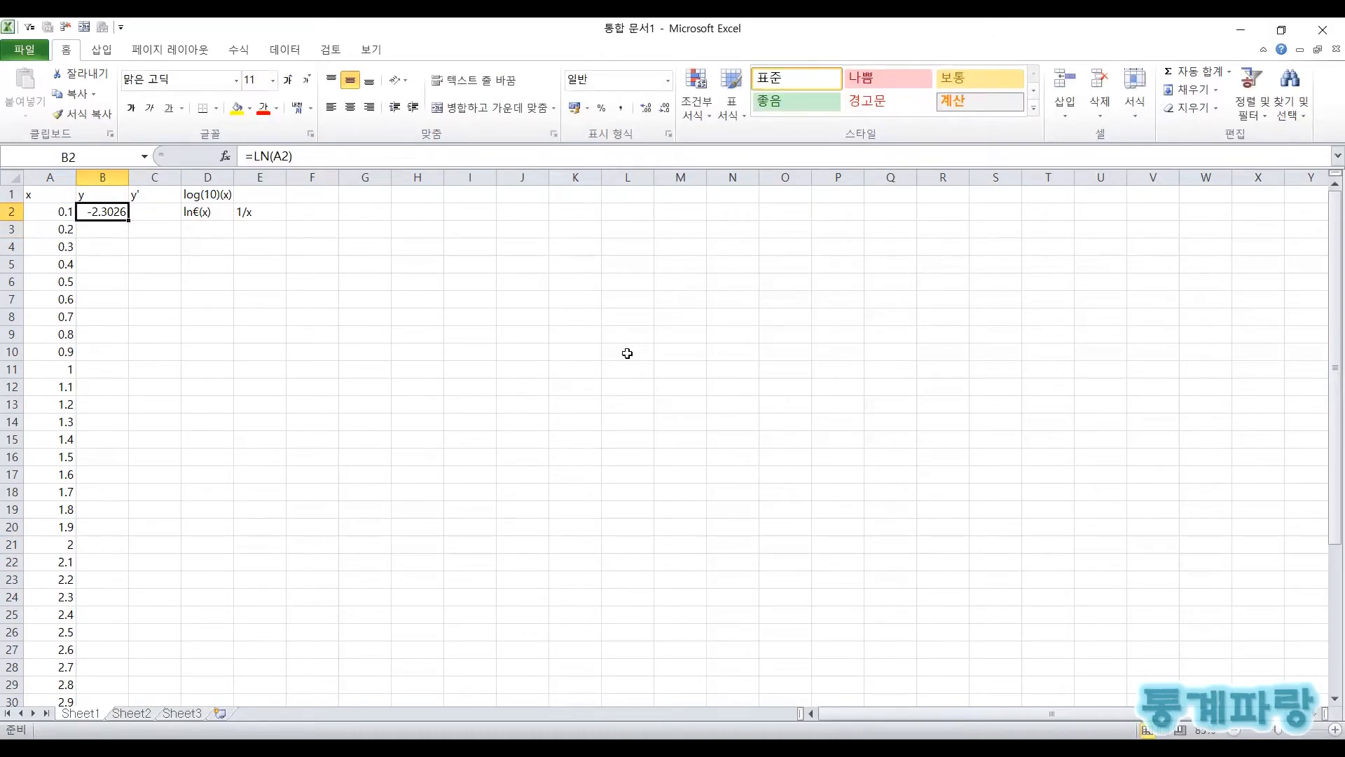
# Enter the formula =1/A2 in cell C2 to calculate the first y' value
pyautogui.press('Right')
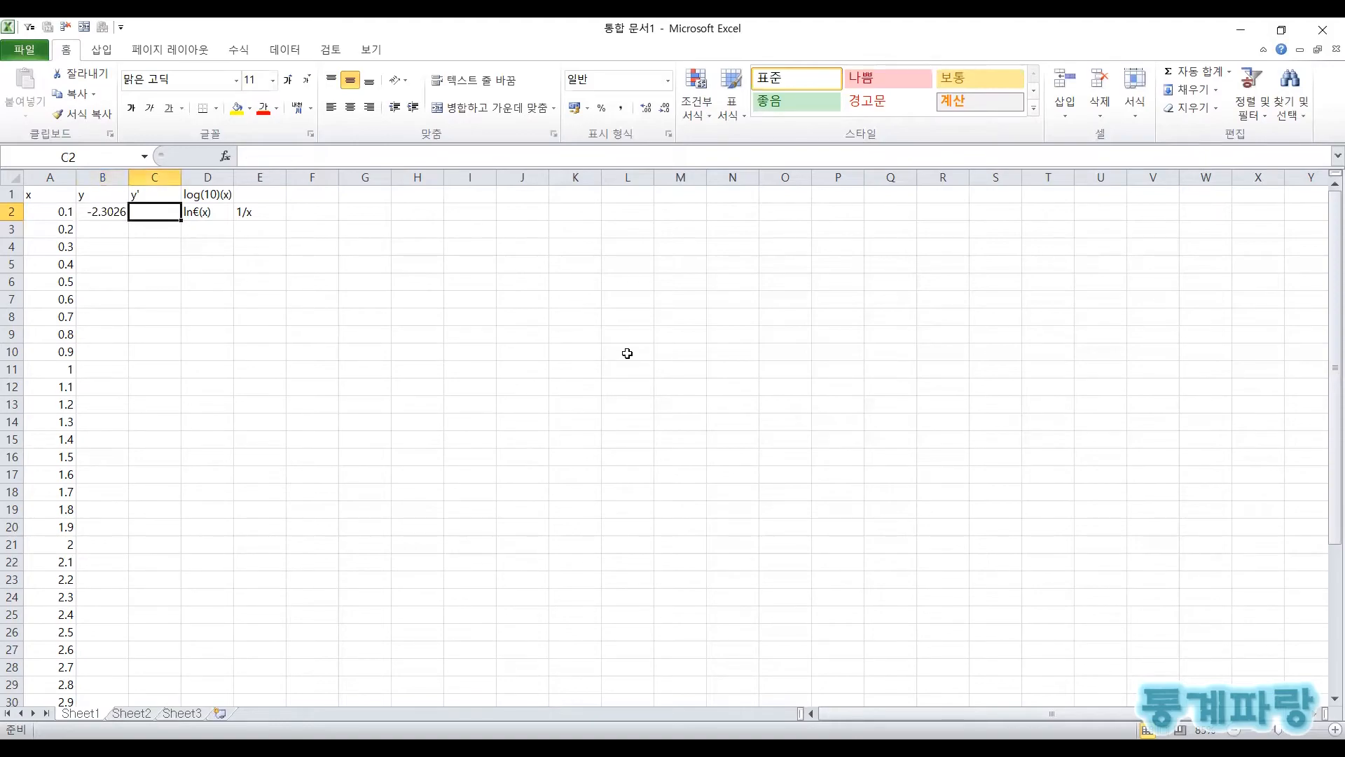
pyautogui.write('=1/')
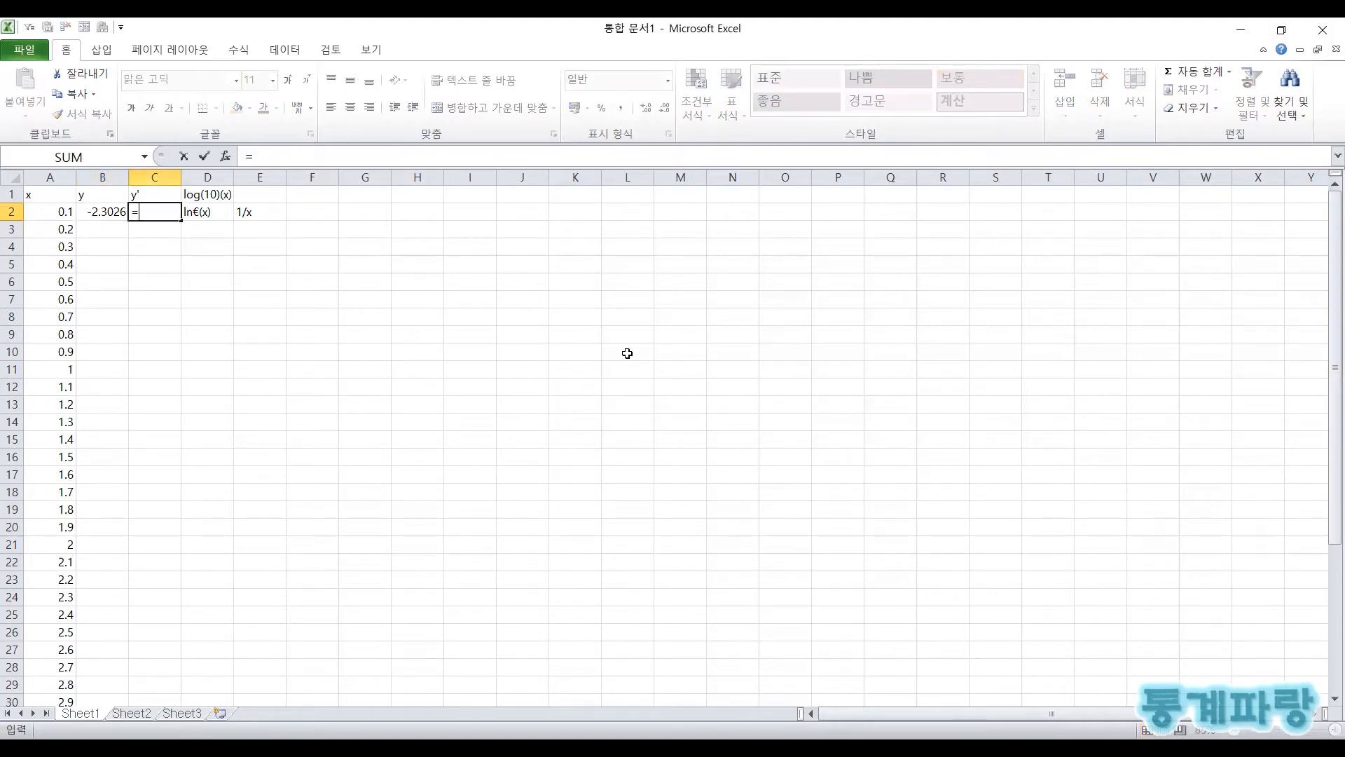
pyautogui.press('Left')
pyautogui.press('Left')
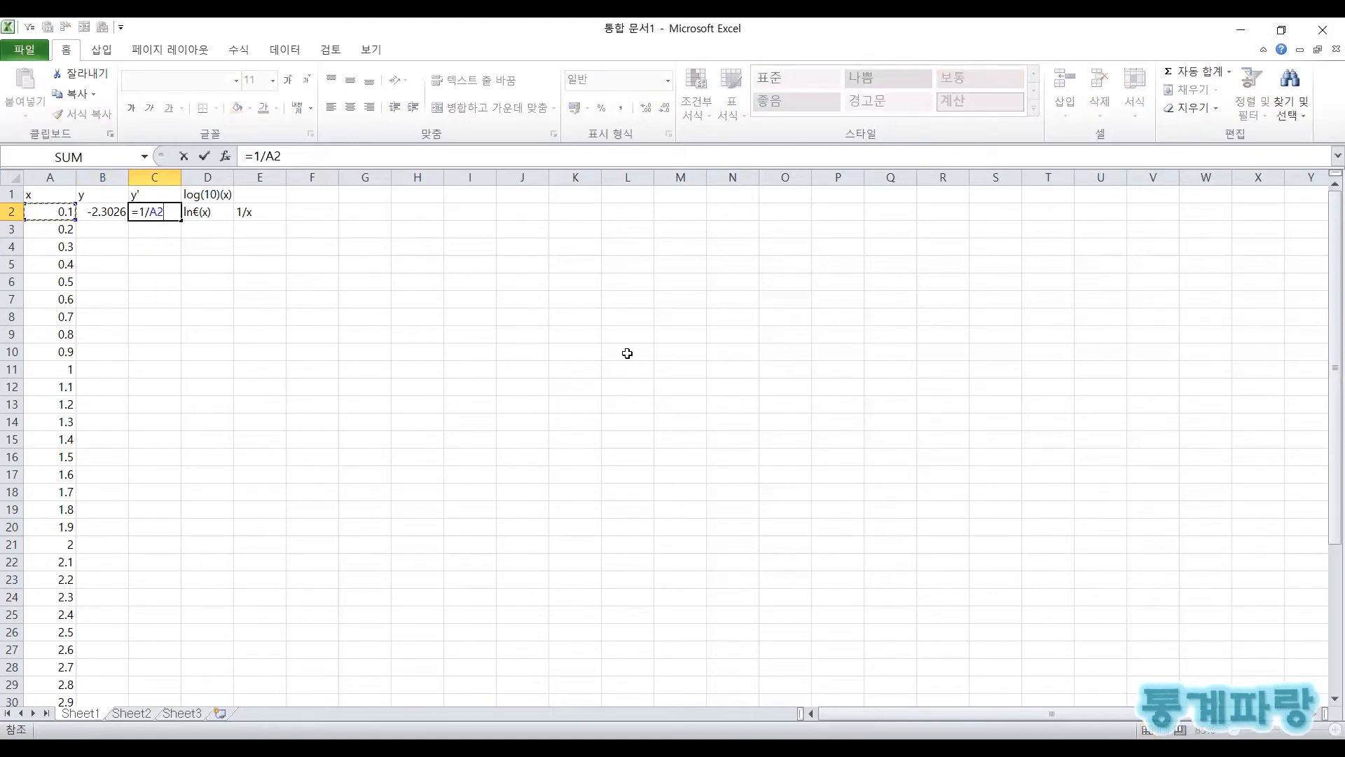
pyautogui.press('Return')
# Fill the formulas in B2:C2 down to row 41, alongside all the x values
pyautogui.press('Up')
pyautogui.press('Left')
pyautogui.hotkey('shift', 'Right')
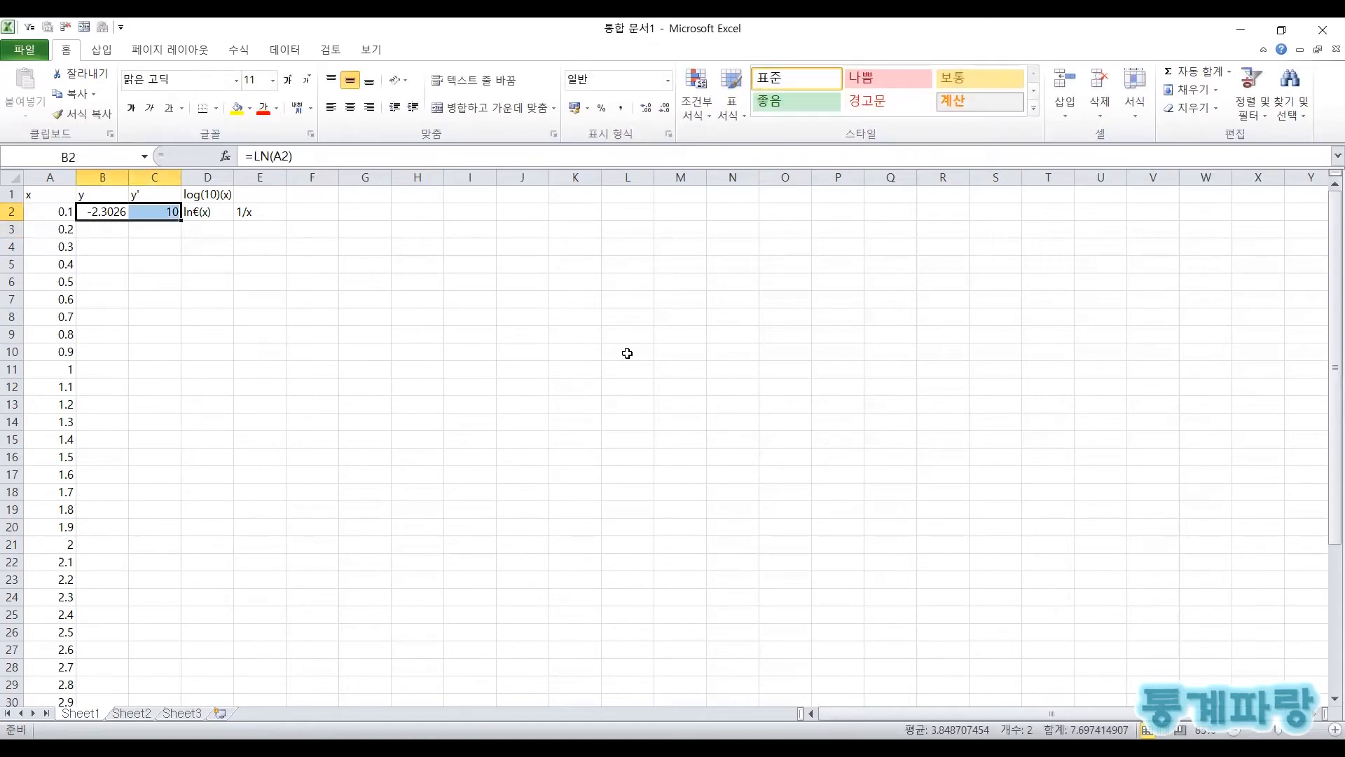
pyautogui.doubleClick(180, 219)
# Insert a basic 2-D line chart from the y and y' columns, including headers, range B1:C41
pyautogui.click(128, 226)
pyautogui.press('Up')
pyautogui.press('Up')
pyautogui.hotkey('ctrl', 'shift', 'Down')
pyautogui.hotkey('shift', 'Right')
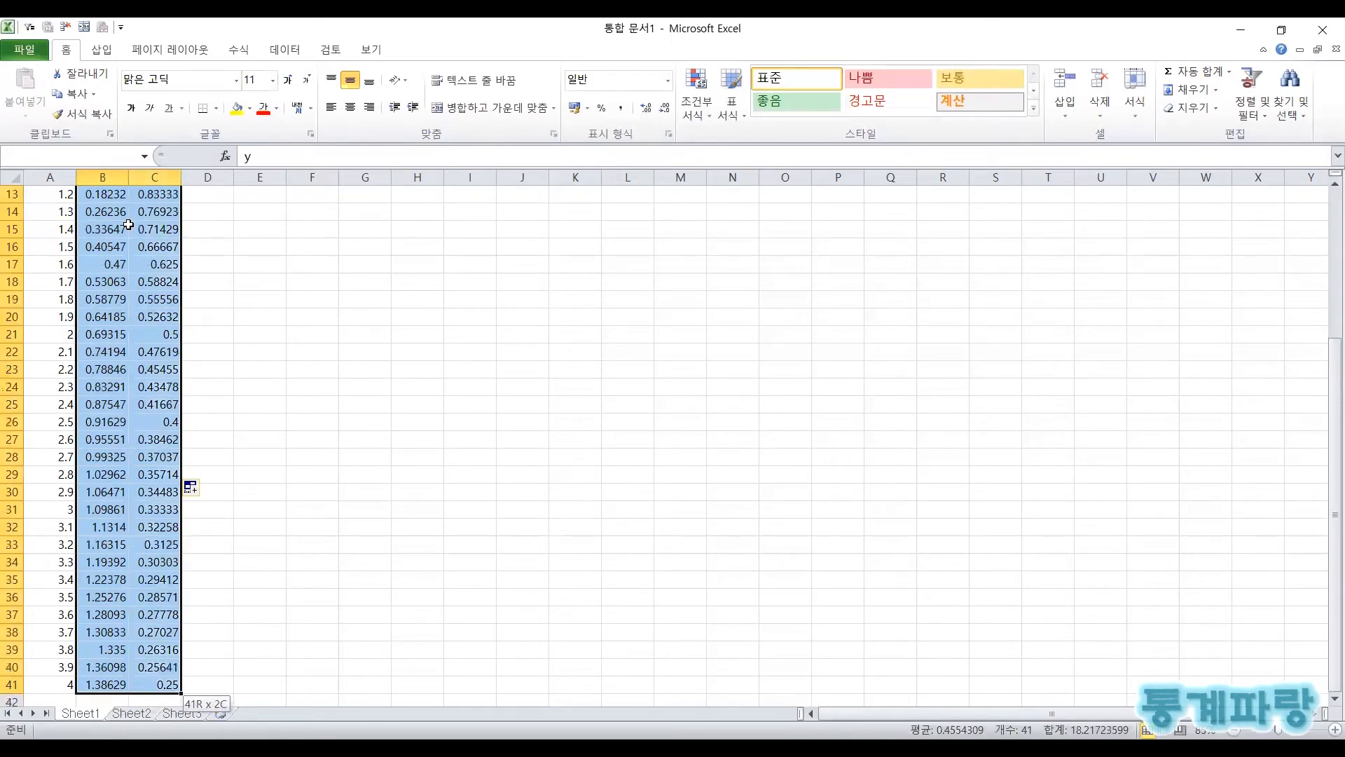
pyautogui.click(110, 50)
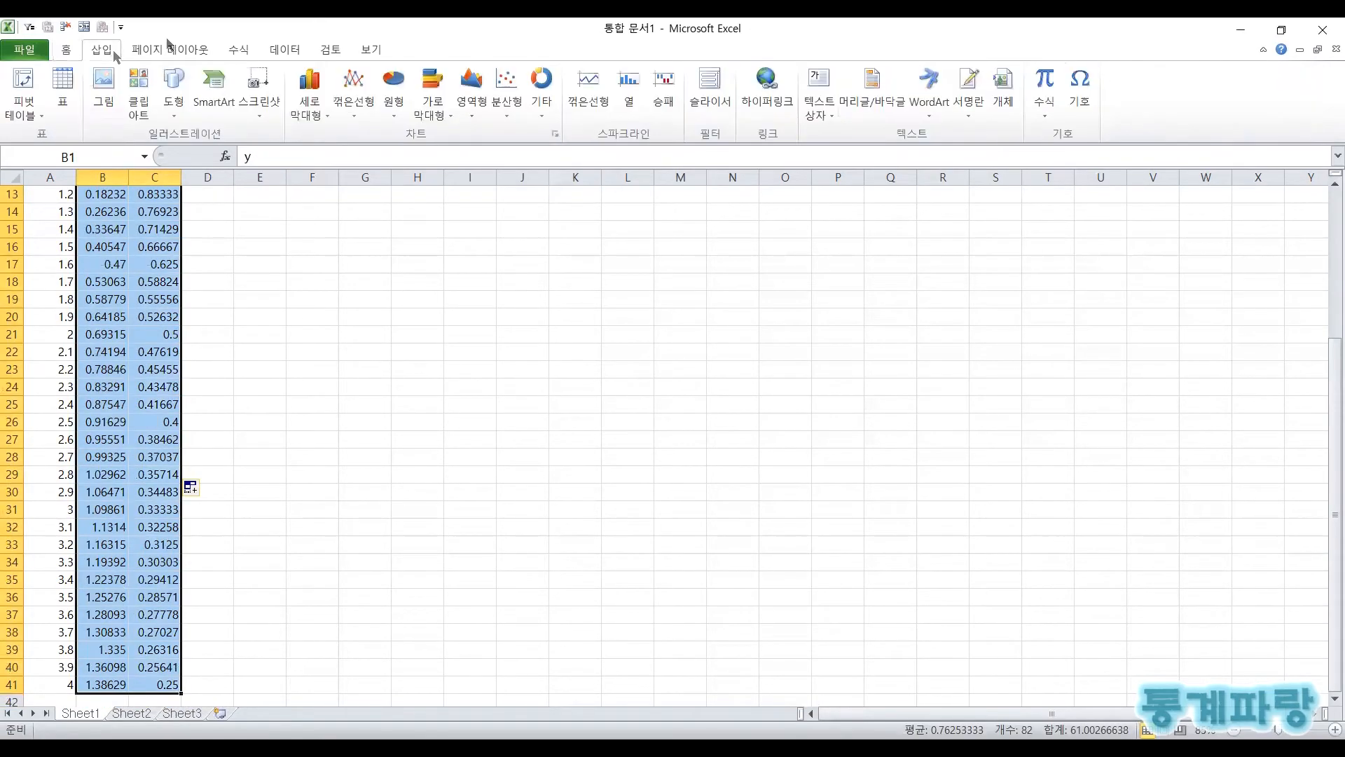
pyautogui.click(354, 98)
pyautogui.click(362, 169)
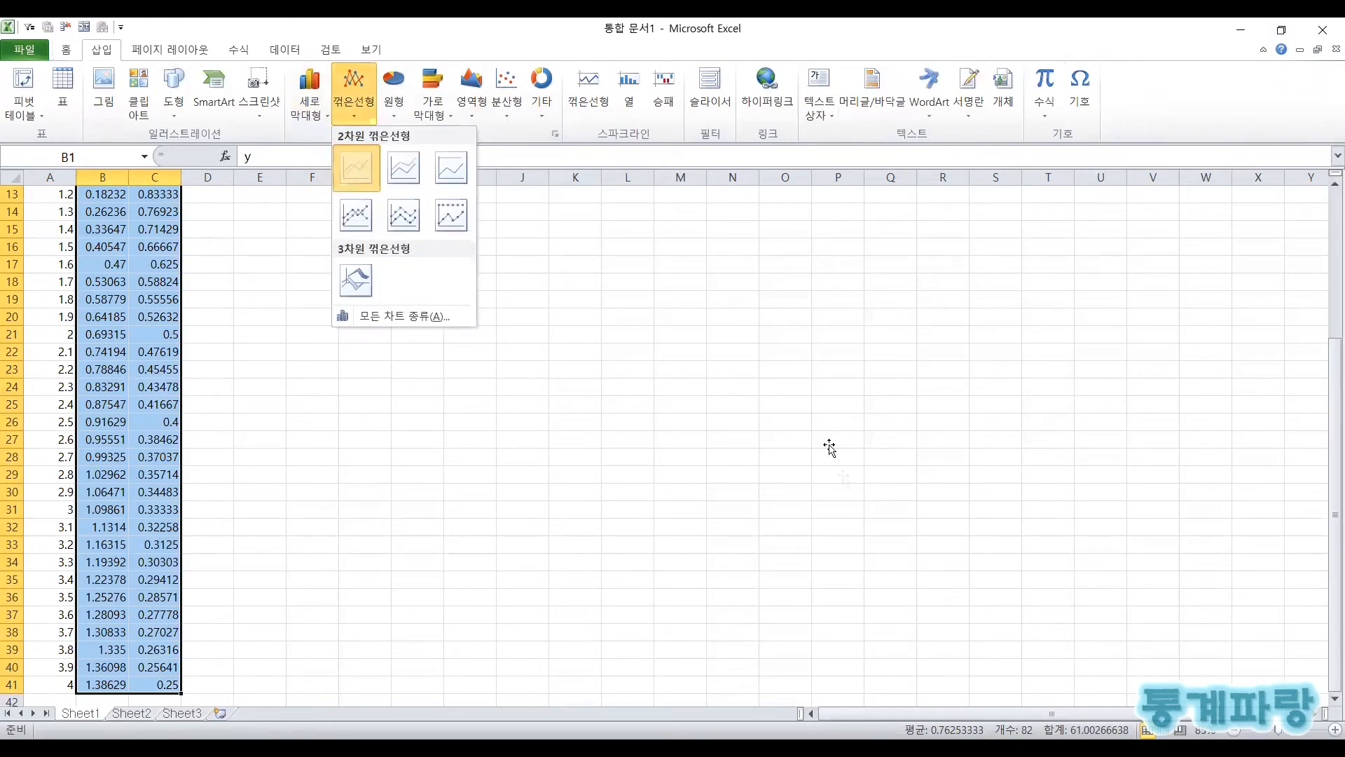
# Move the line chart to cell F2 by cutting and pasting, and enlarge it to span about F2 to M15
pyautogui.hotkey('ctrl', 'x')
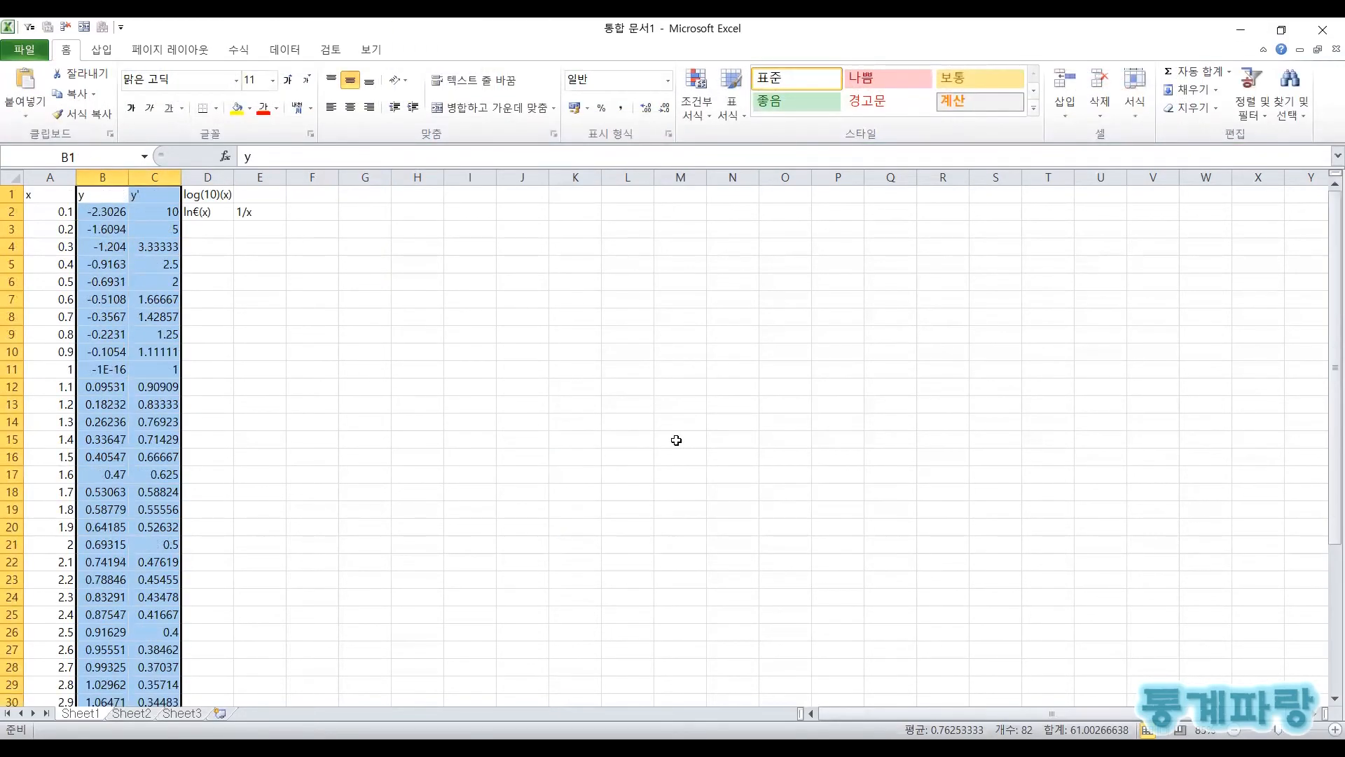
pyautogui.click(321, 214)
pyautogui.hotkey('ctrl', 'v')
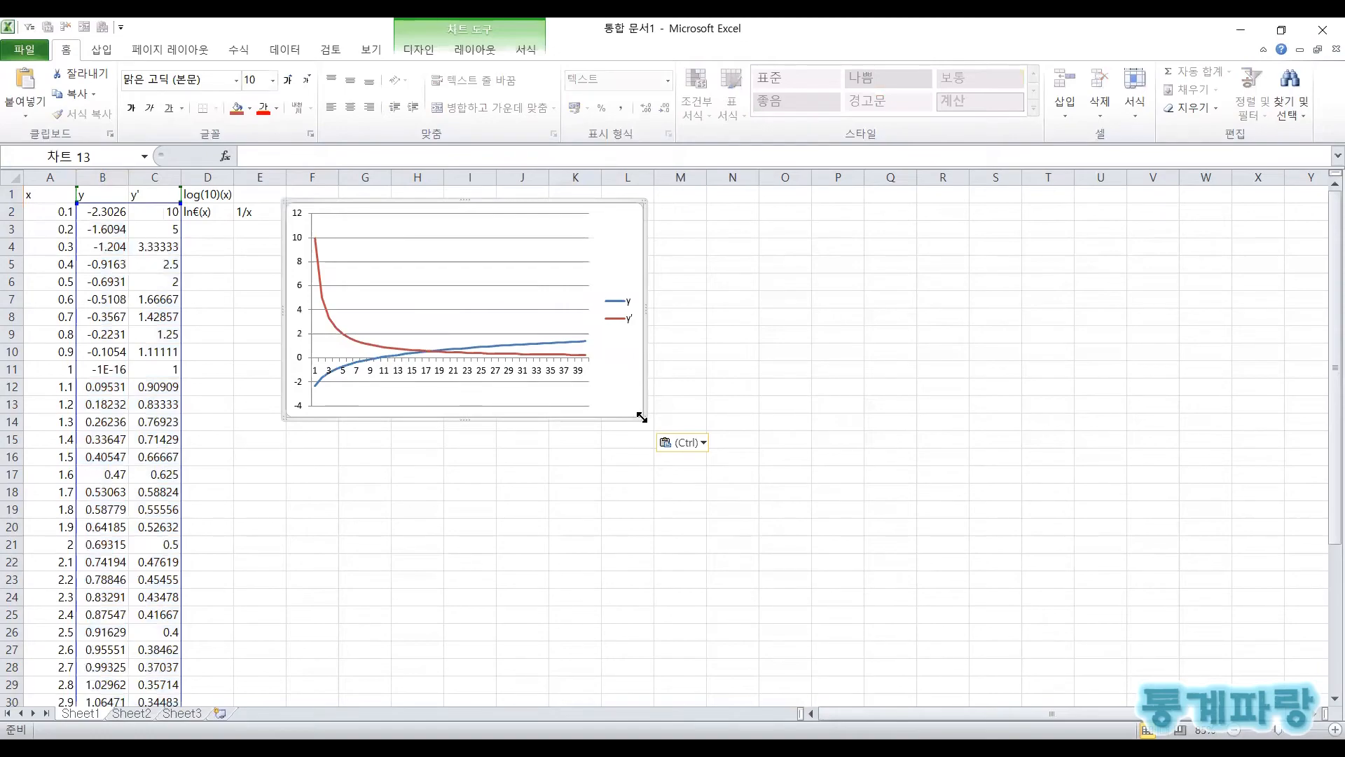
pyautogui.moveTo(645, 418); pyautogui.dragTo(708, 449)
pyautogui.click(489, 495)
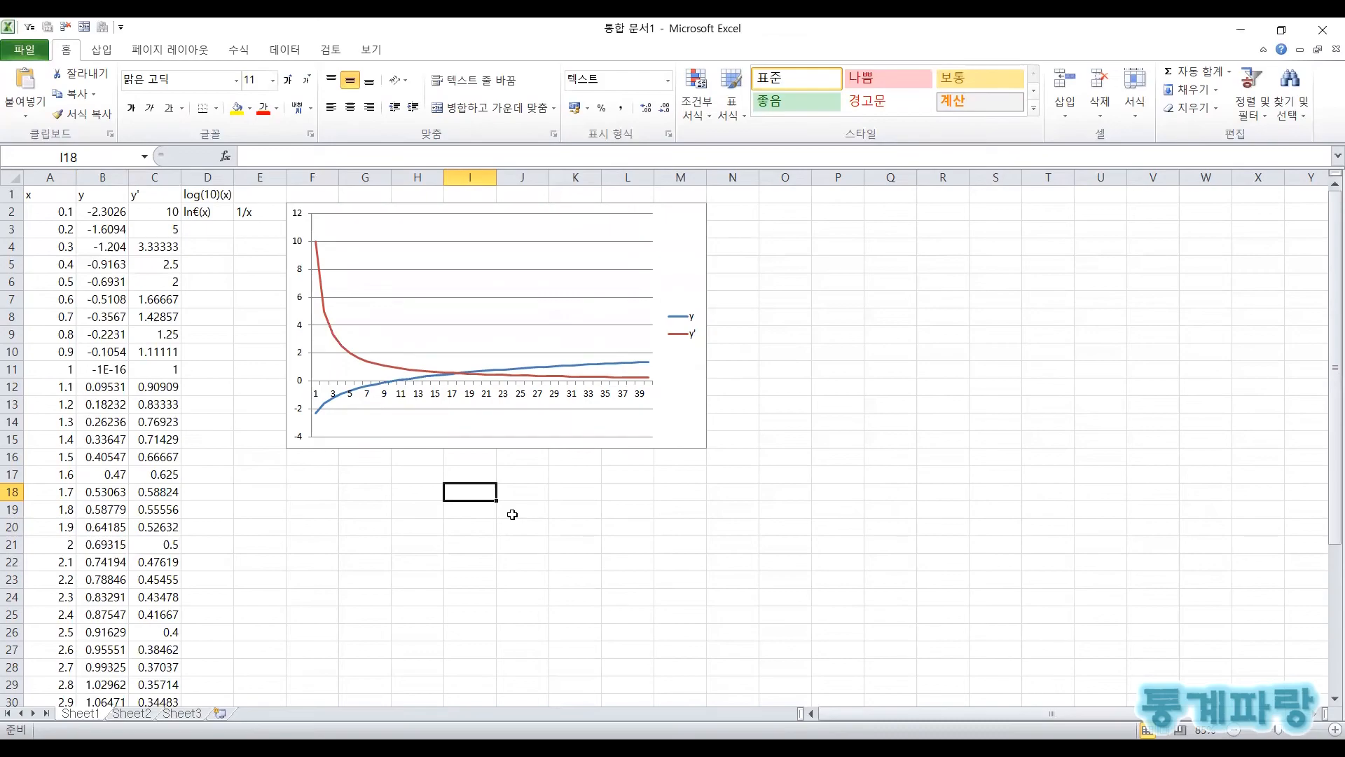
# Set the chart's horizontal axis labels to the x values in Sheet1 range A2:A41
pyautogui.rightClick(679, 386)
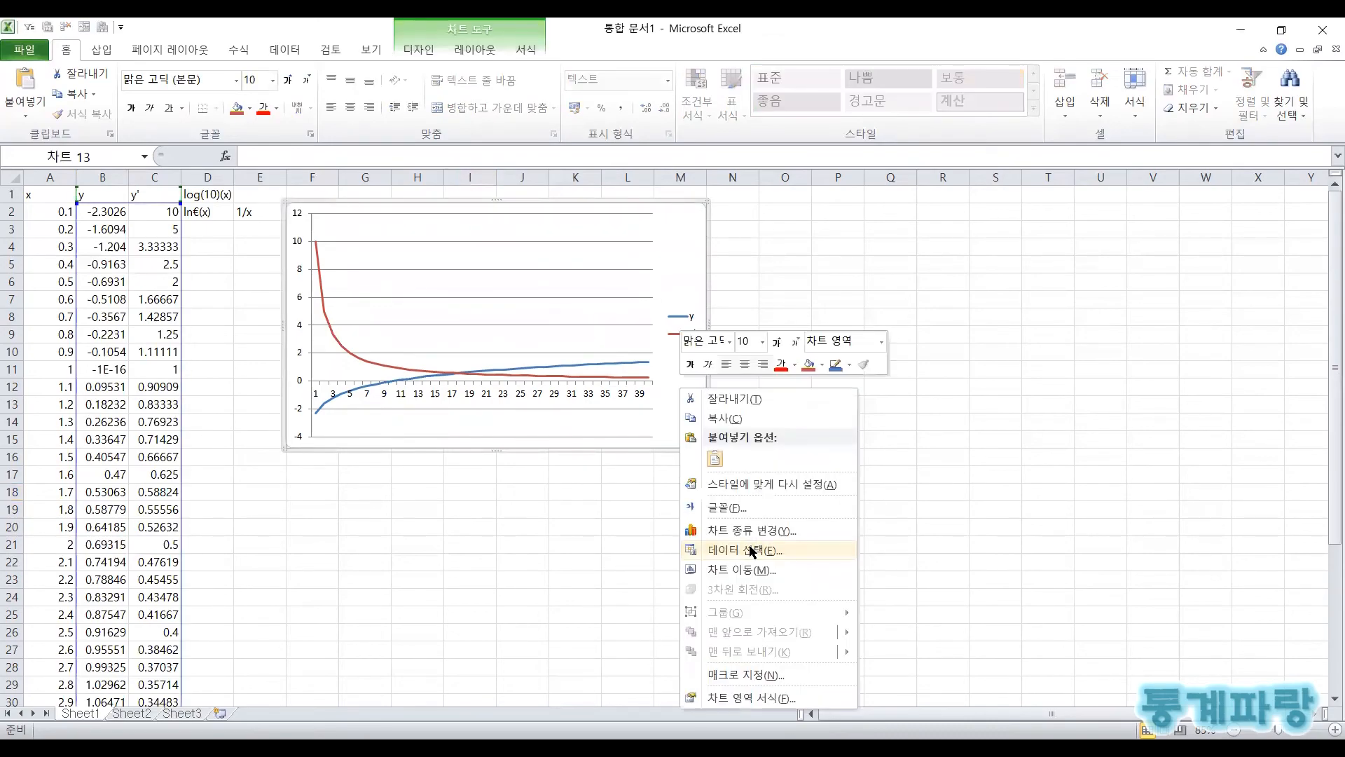
pyautogui.click(751, 551)
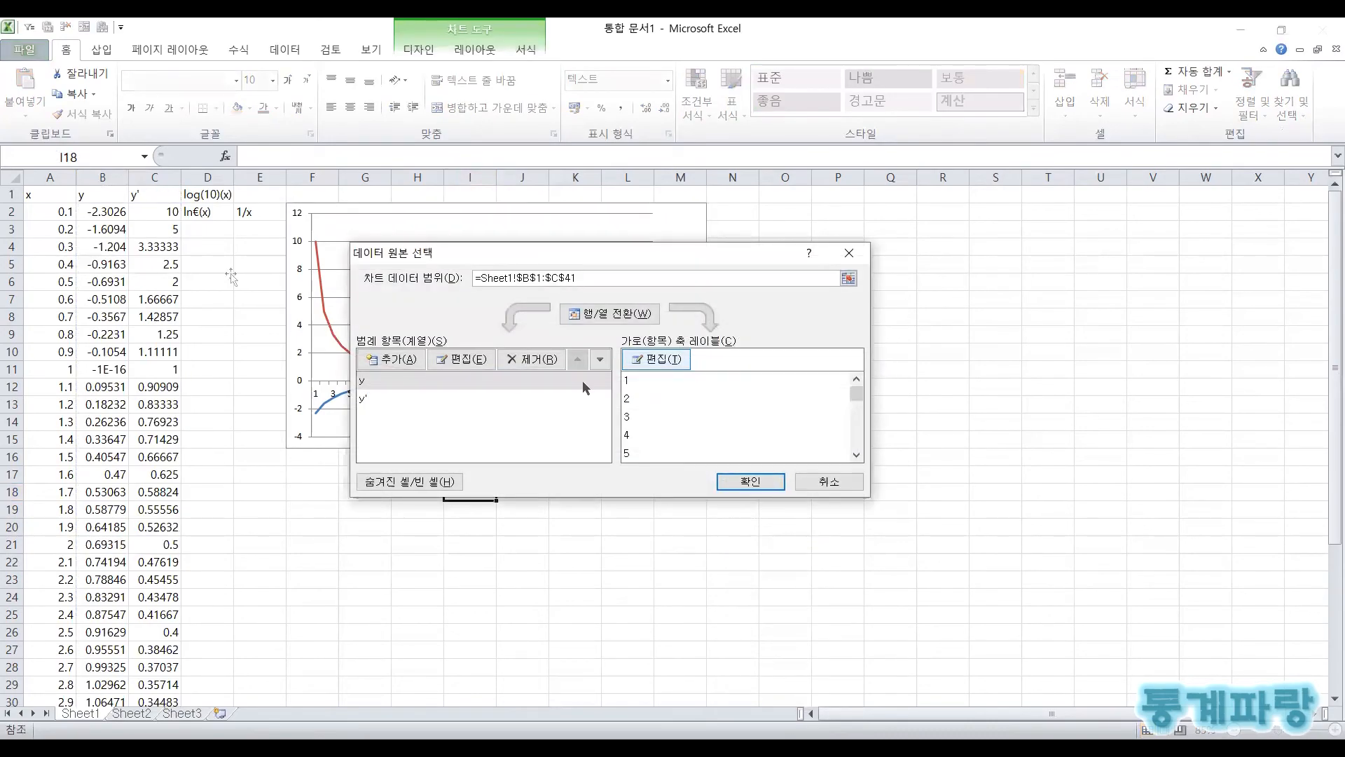
pyautogui.click(657, 360)
pyautogui.click(87, 248)
pyautogui.press('Up')
pyautogui.press('Up')
pyautogui.press('Left')
pyautogui.hotkey('ctrl', 'shift', 'Down')
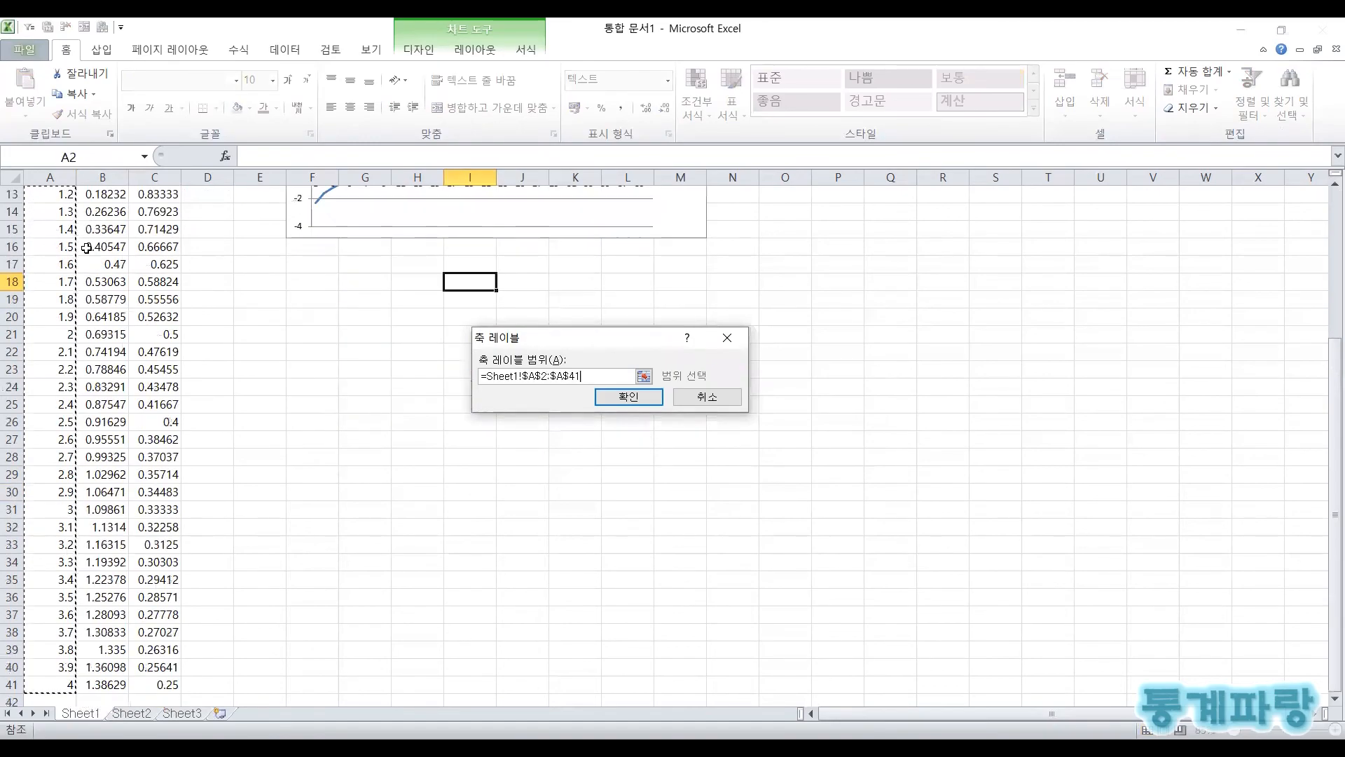
pyautogui.click(648, 400)
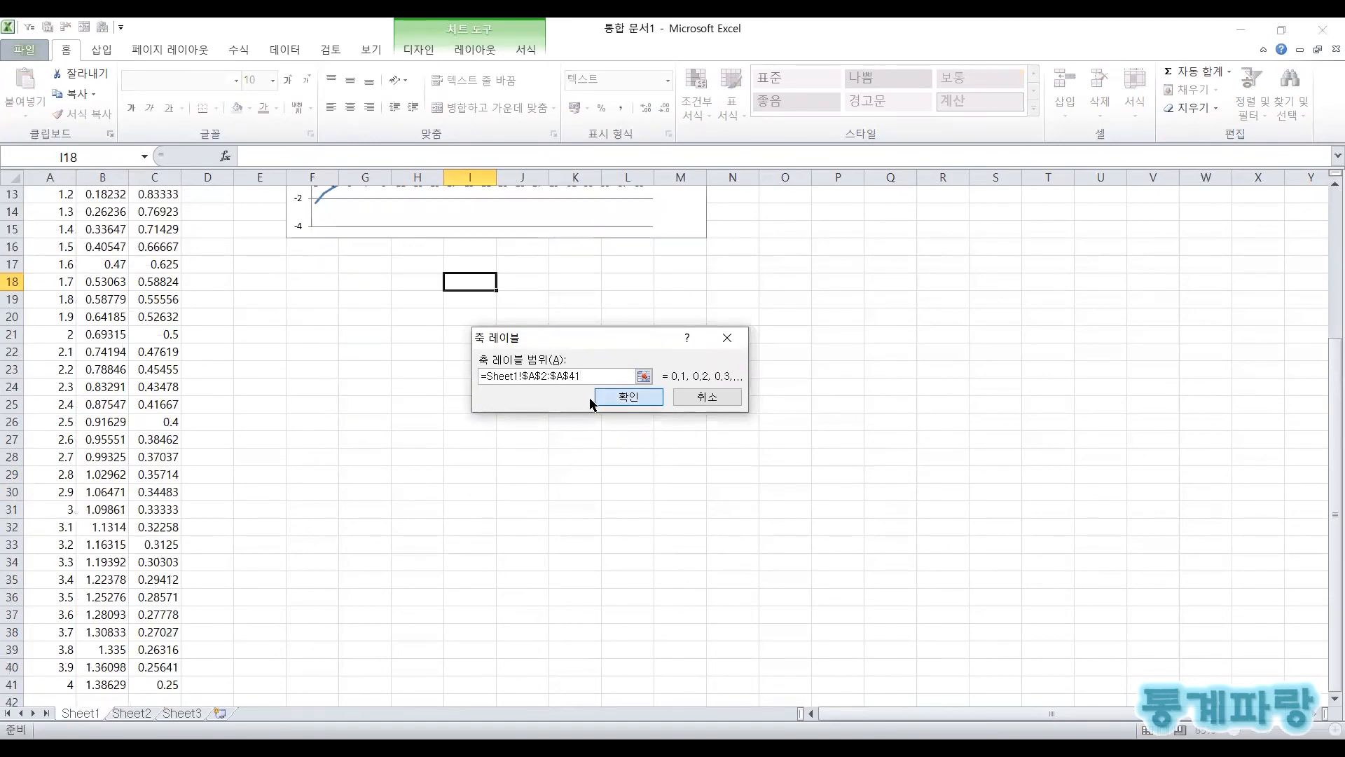
pyautogui.click(758, 489)
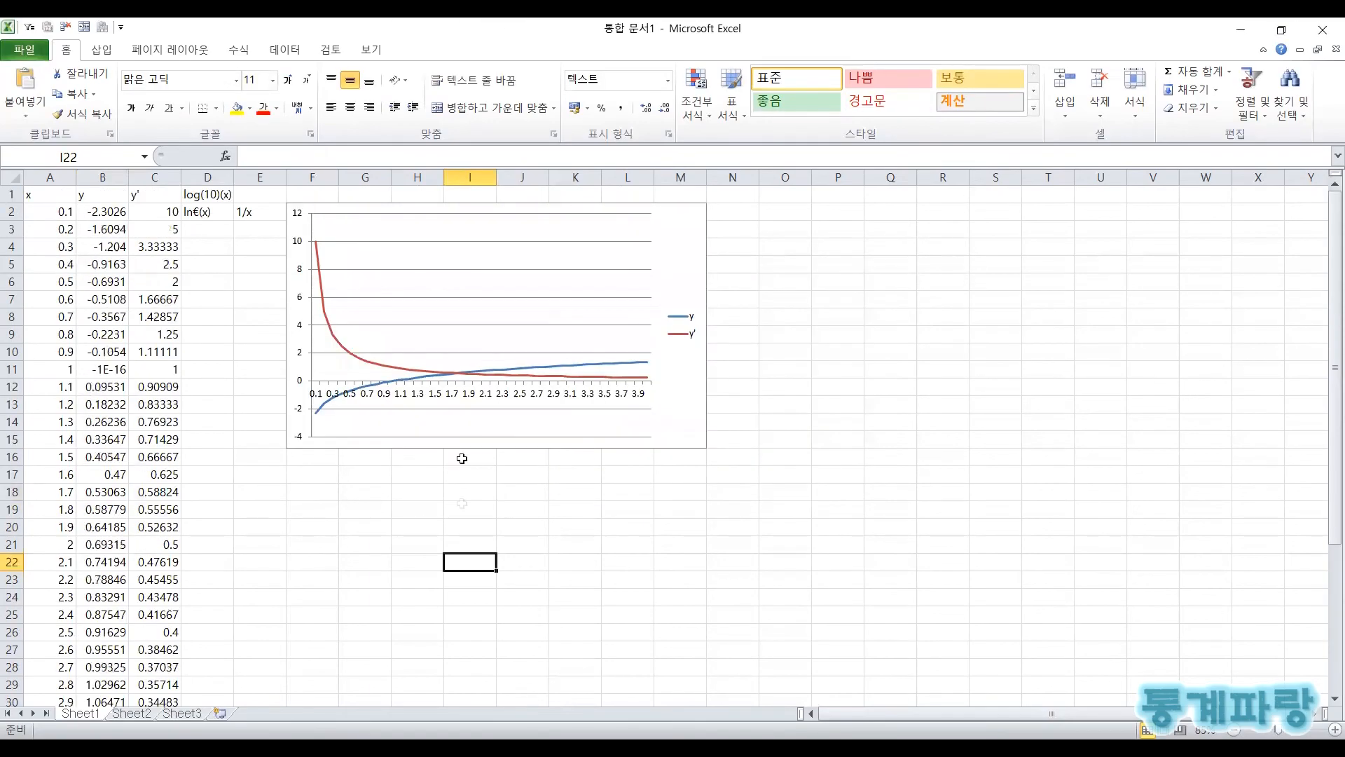
pyautogui.click(462, 505)
pyautogui.press('Up')
pyautogui.press('Up')
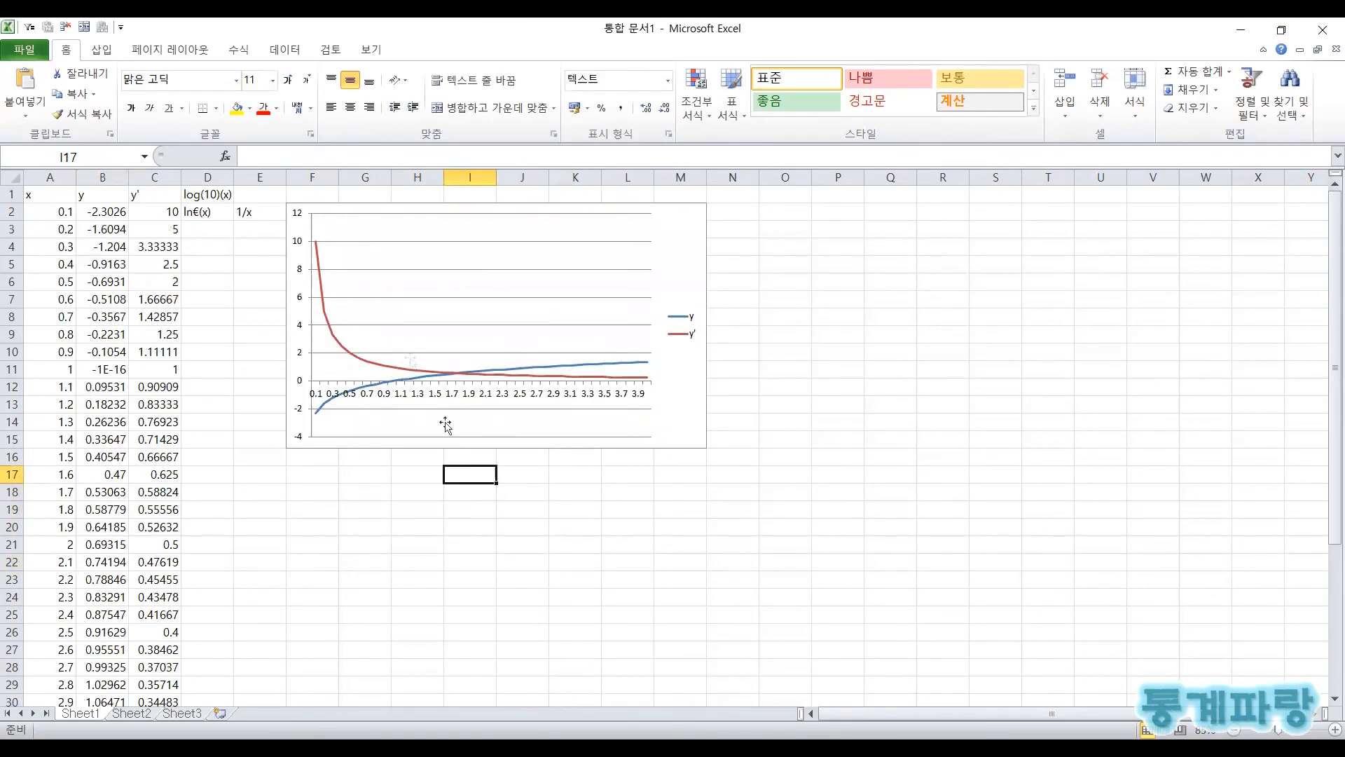